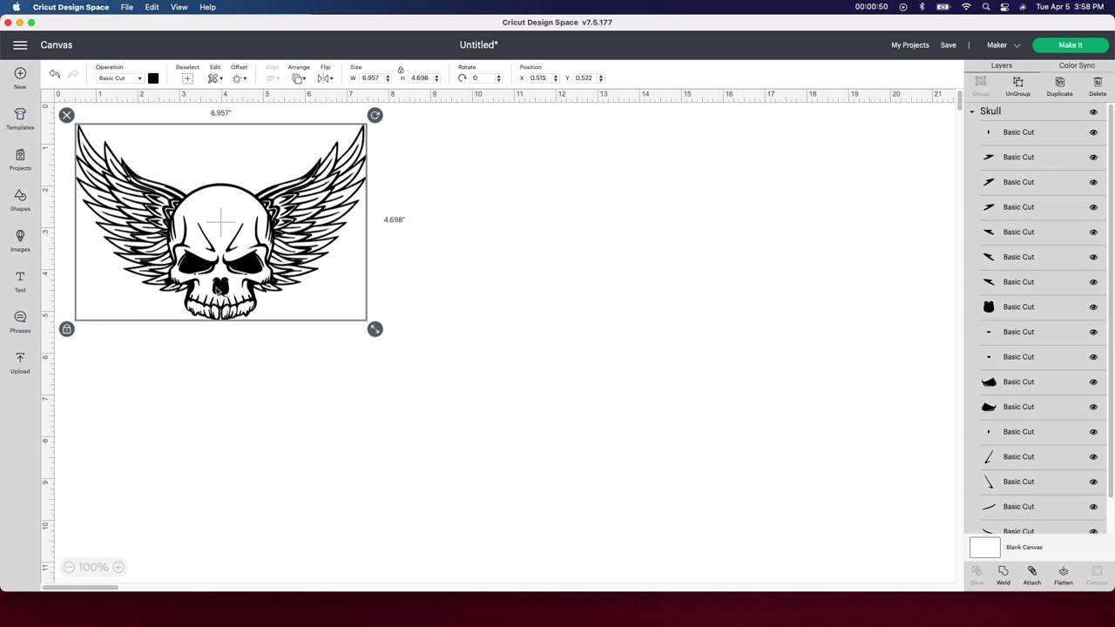
Step: Move the winged skull design to about X 4.14, Y 1.52 on the canvas
drag(239, 269, 390, 311)
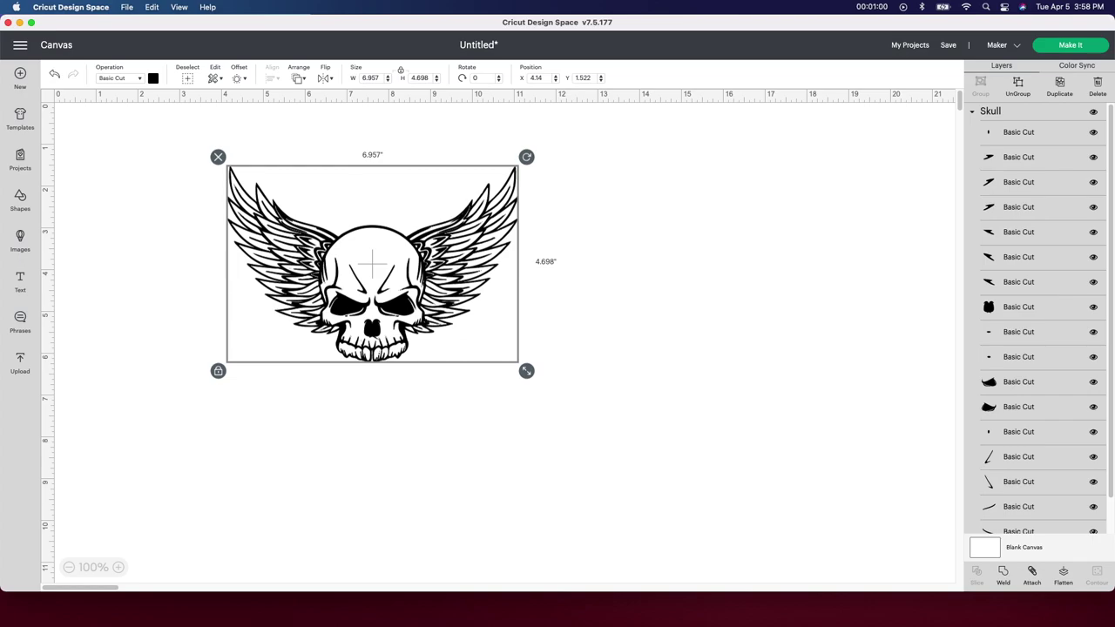
Step: Switch to Firefox and open the AtkinsProductionsArt shop page from the hunting fishing svg bundle 11 listing on Etsy
key(super+Tab)
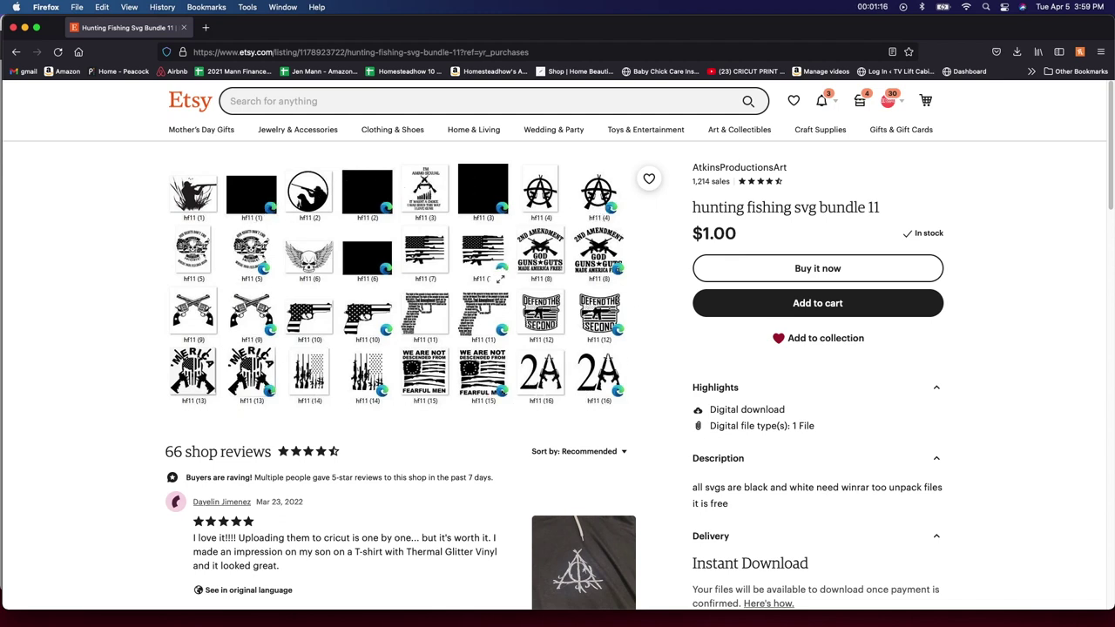
click(740, 170)
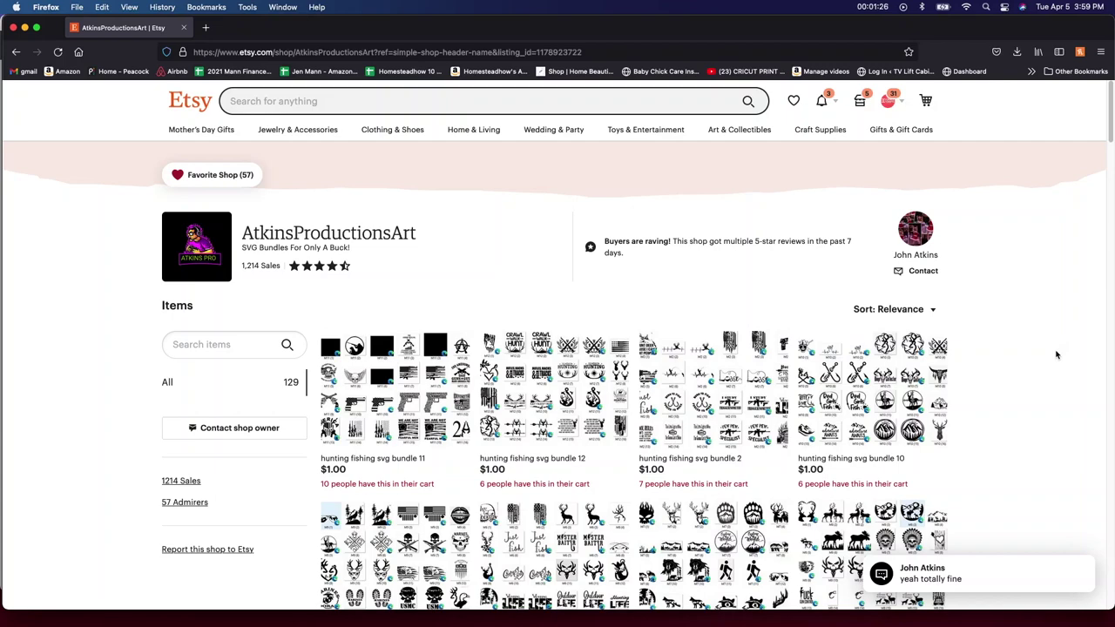
Step: Browse the AtkinsProductionsArt shop page, examining its header and the hunting fishing, decal and adult SVG bundle listings with their prices
scroll(1056, 355, down, 5)
scroll(749, 429, down, 8)
scroll(704, 444, down, 7)
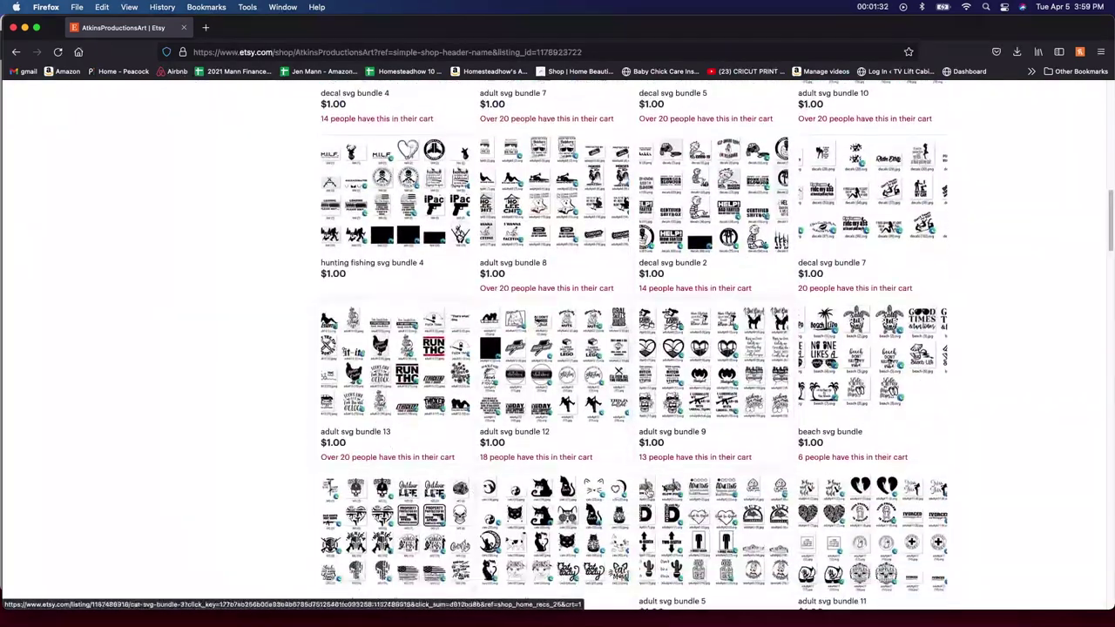
scroll(645, 488, down, 6)
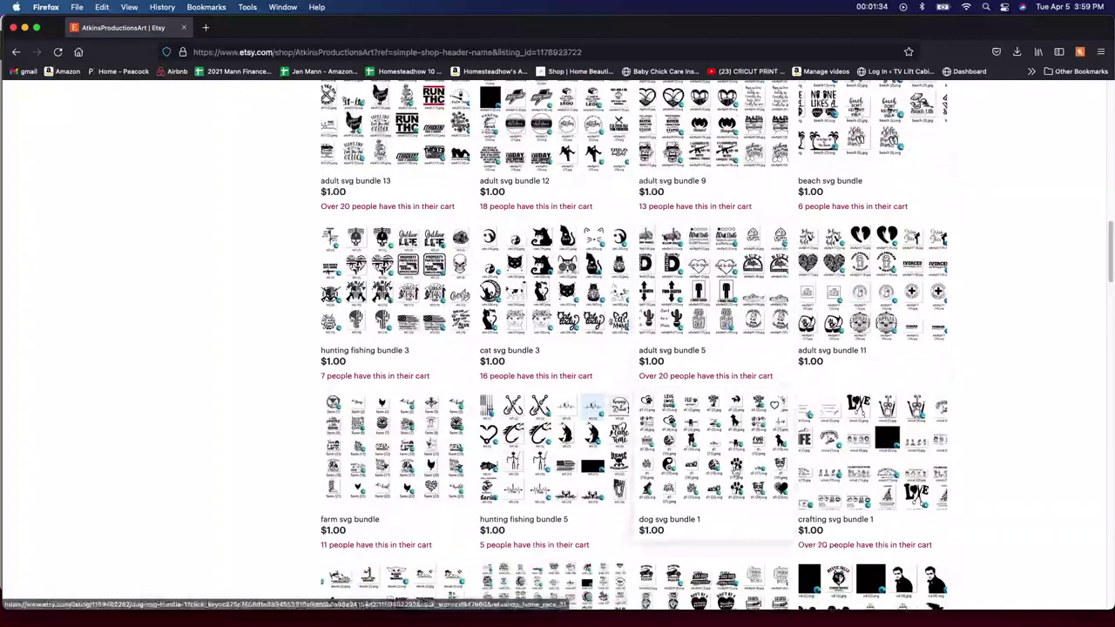
scroll(734, 475, down, 4)
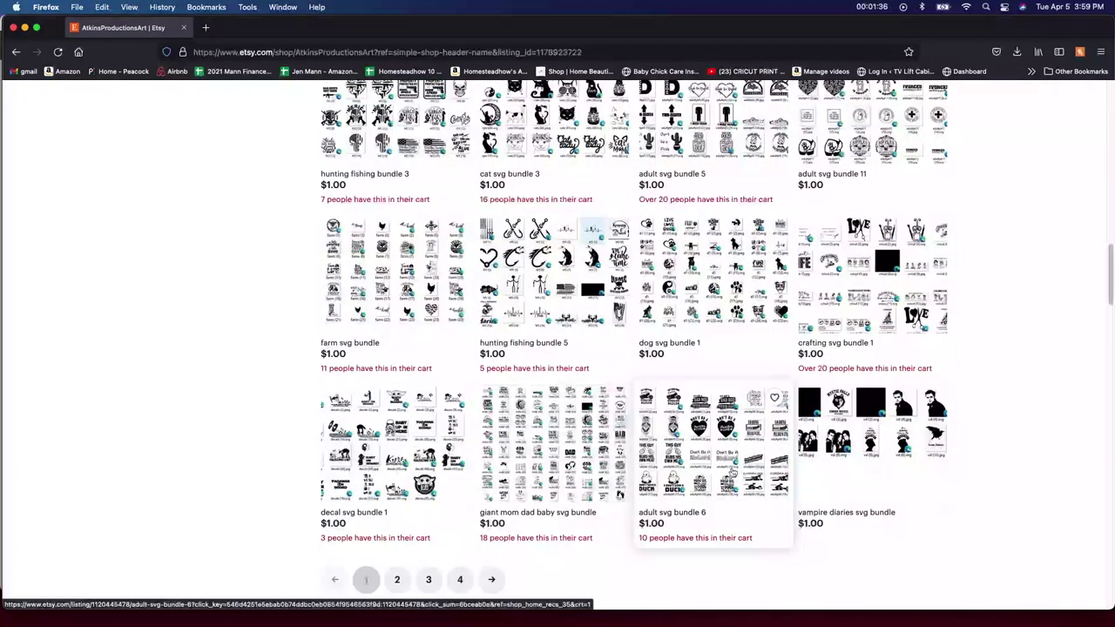
scroll(732, 475, down, 1)
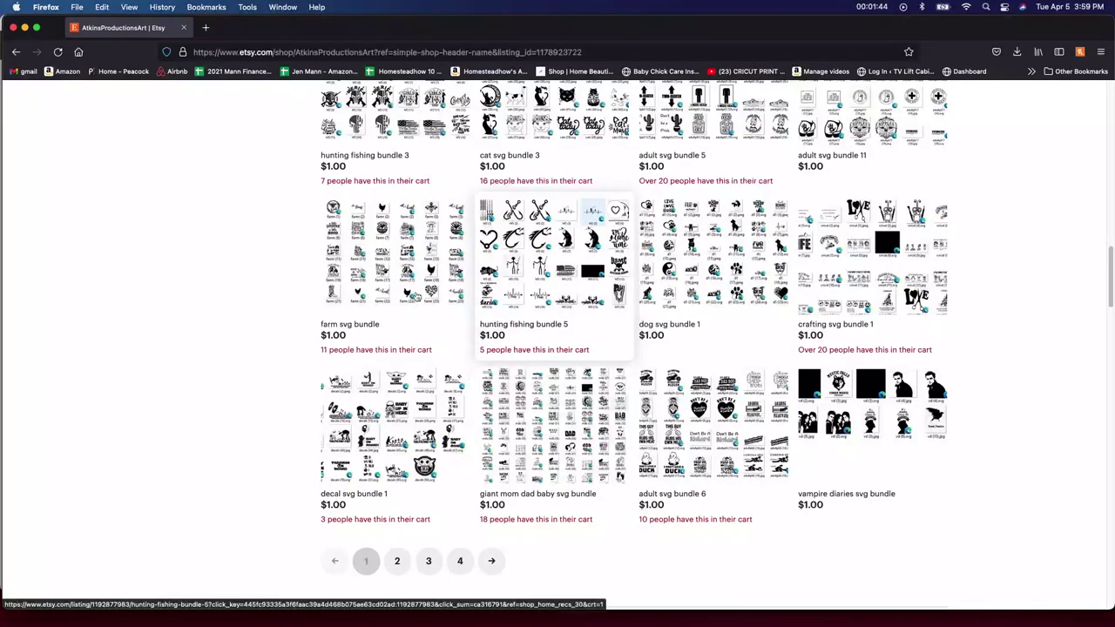
scroll(716, 394, up, 10)
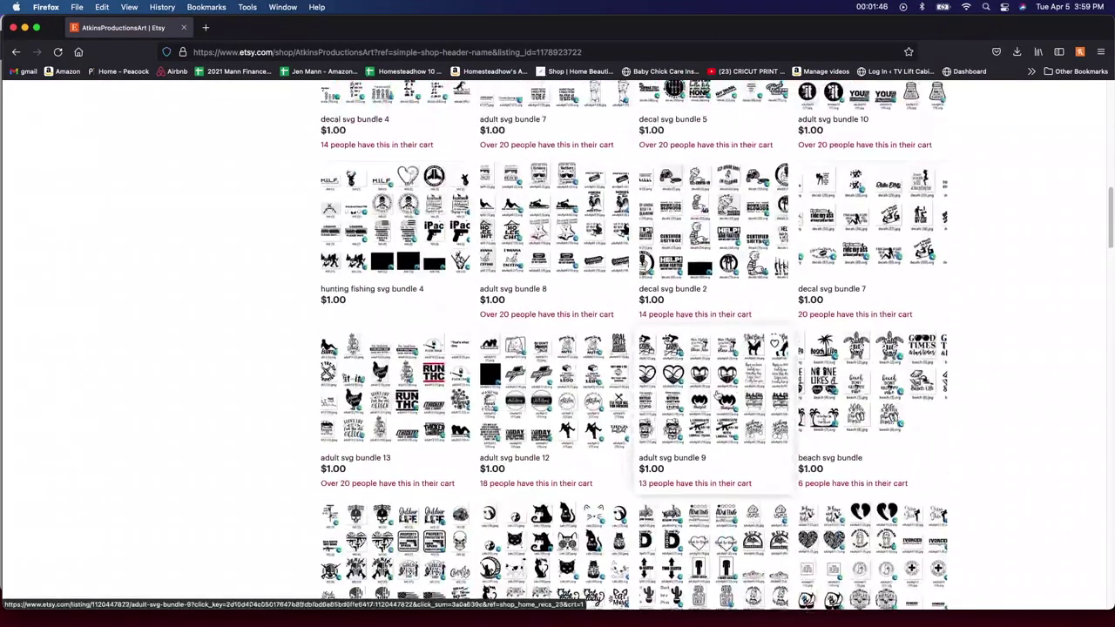
scroll(716, 393, up, 6)
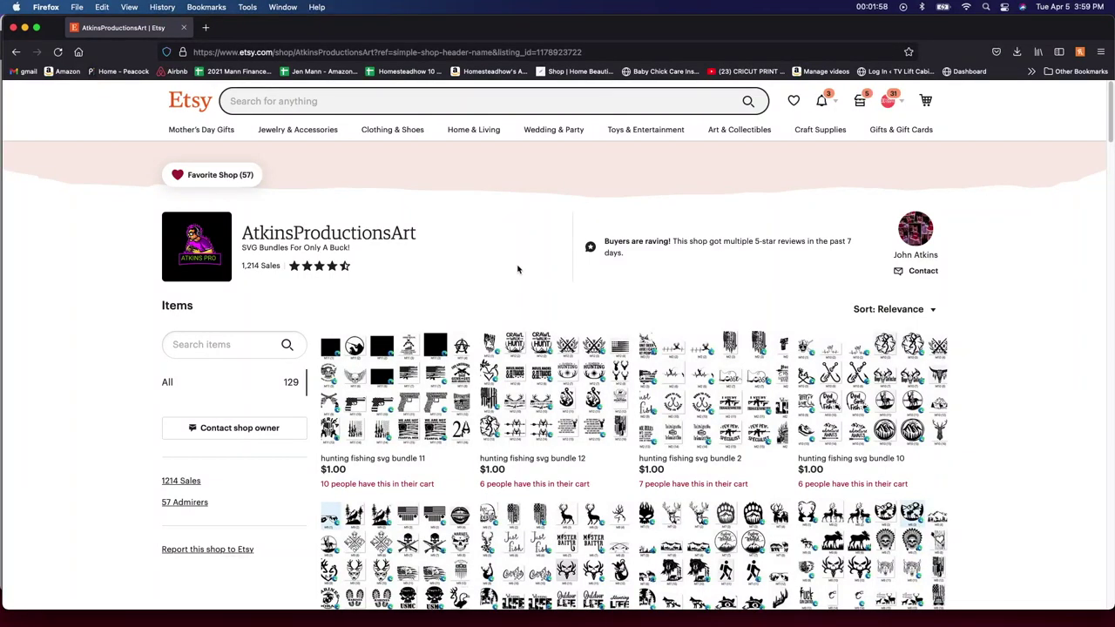
scroll(488, 279, down, 5)
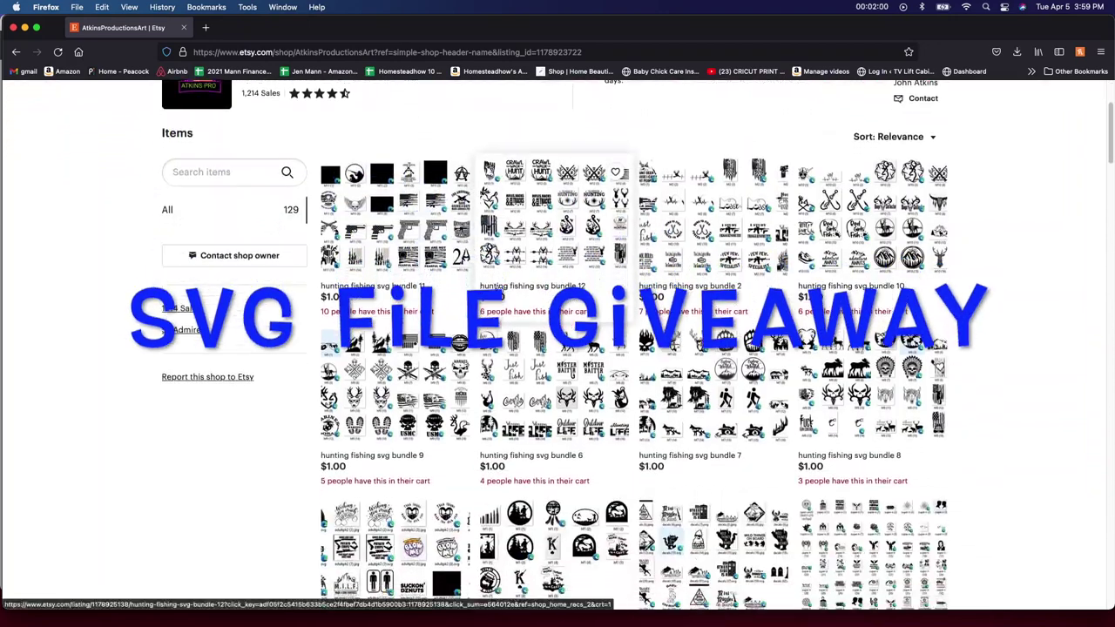
scroll(841, 418, down, 1)
scroll(842, 418, down, 6)
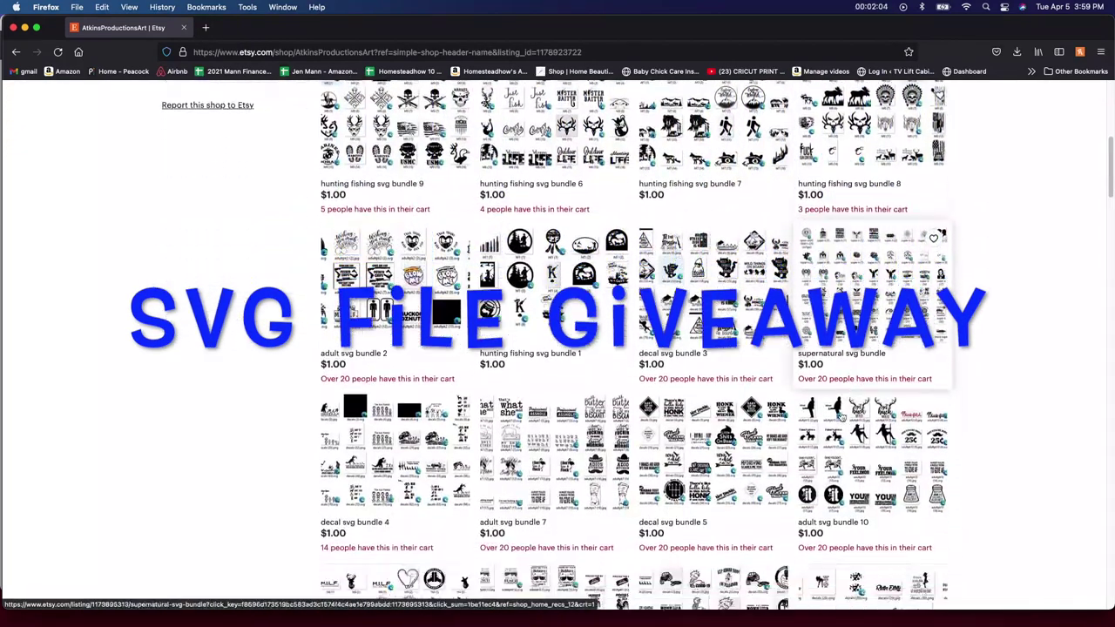
scroll(841, 418, down, 2)
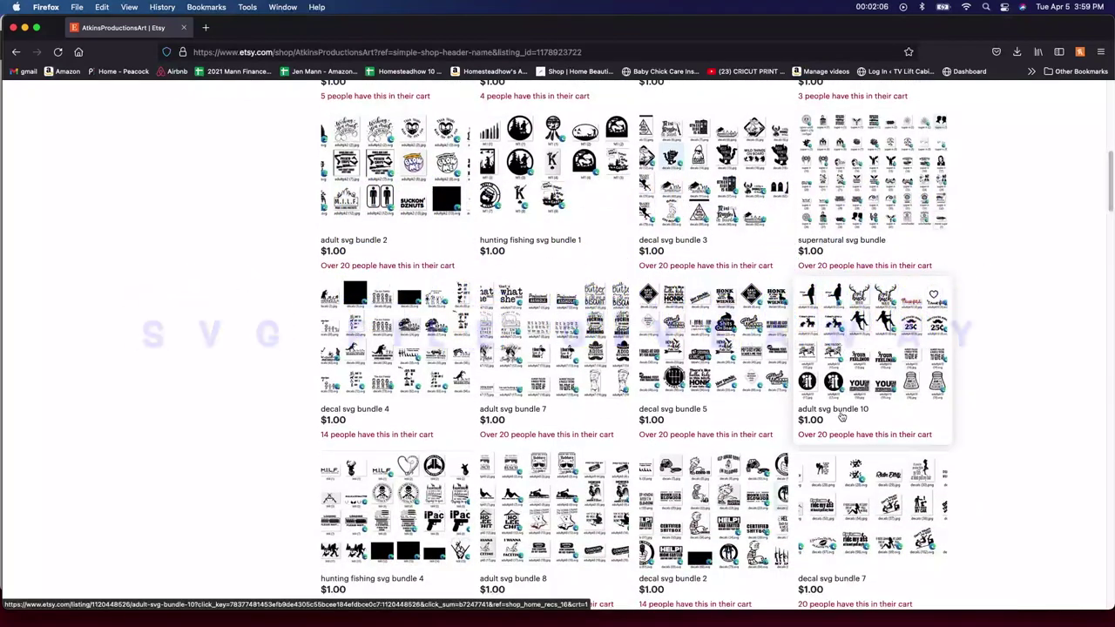
scroll(841, 418, up, 15)
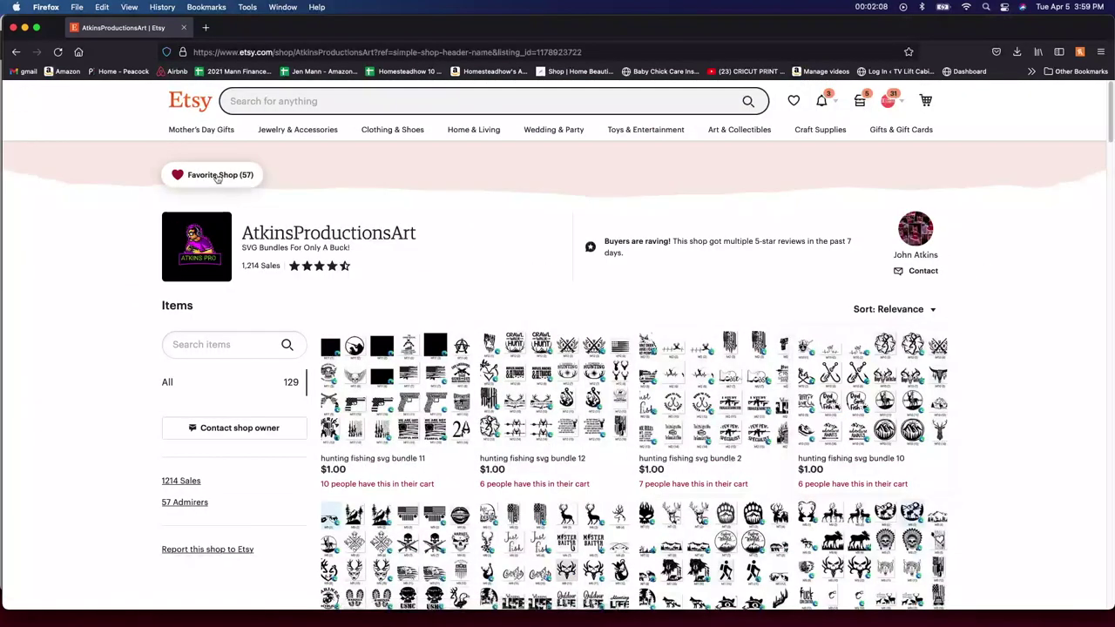
scroll(518, 301, down, 8)
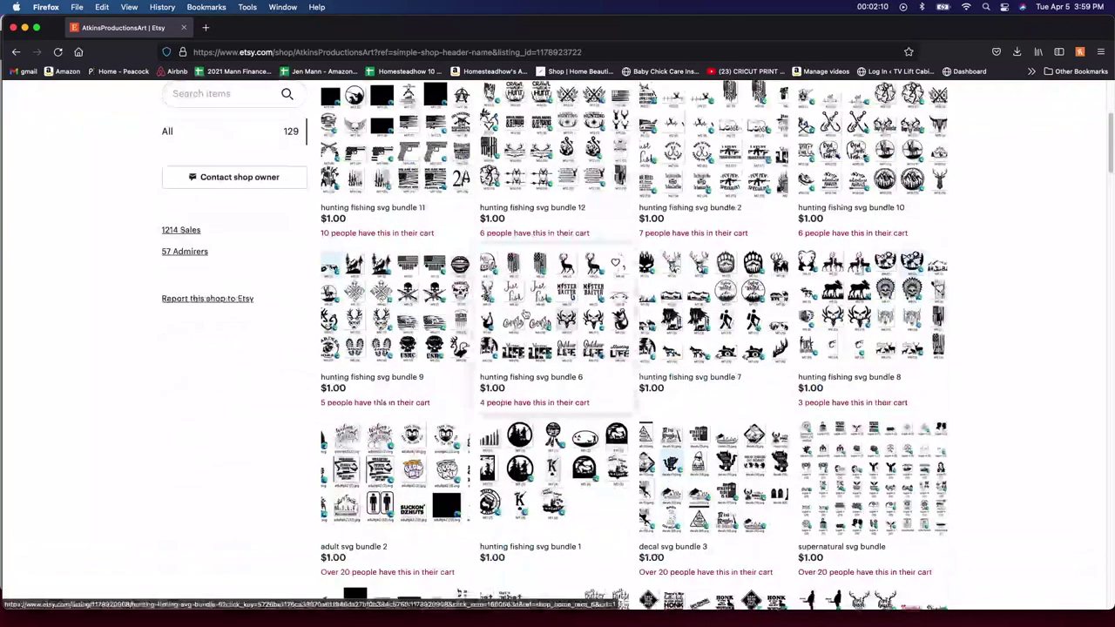
scroll(525, 314, down, 2)
scroll(695, 350, down, 1)
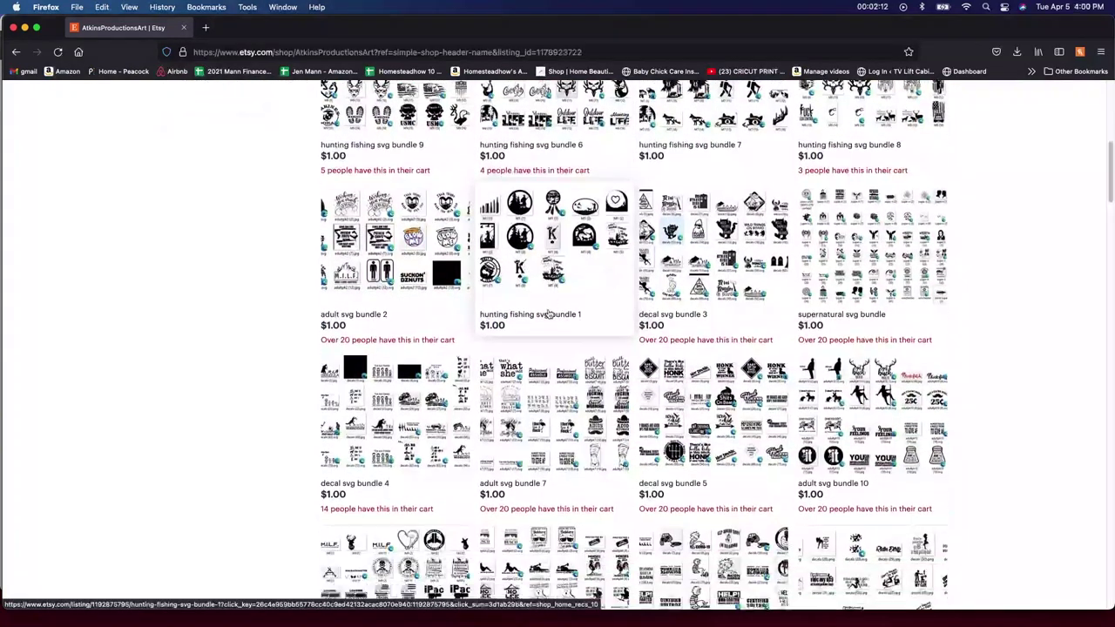
scroll(695, 350, down, 1)
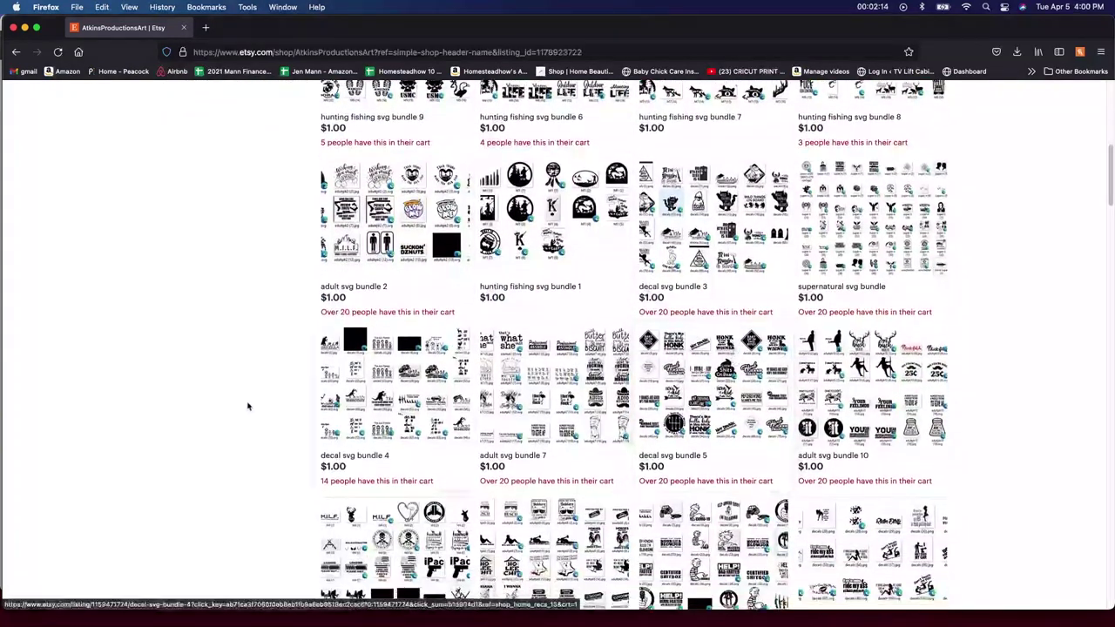
scroll(219, 410, down, 5)
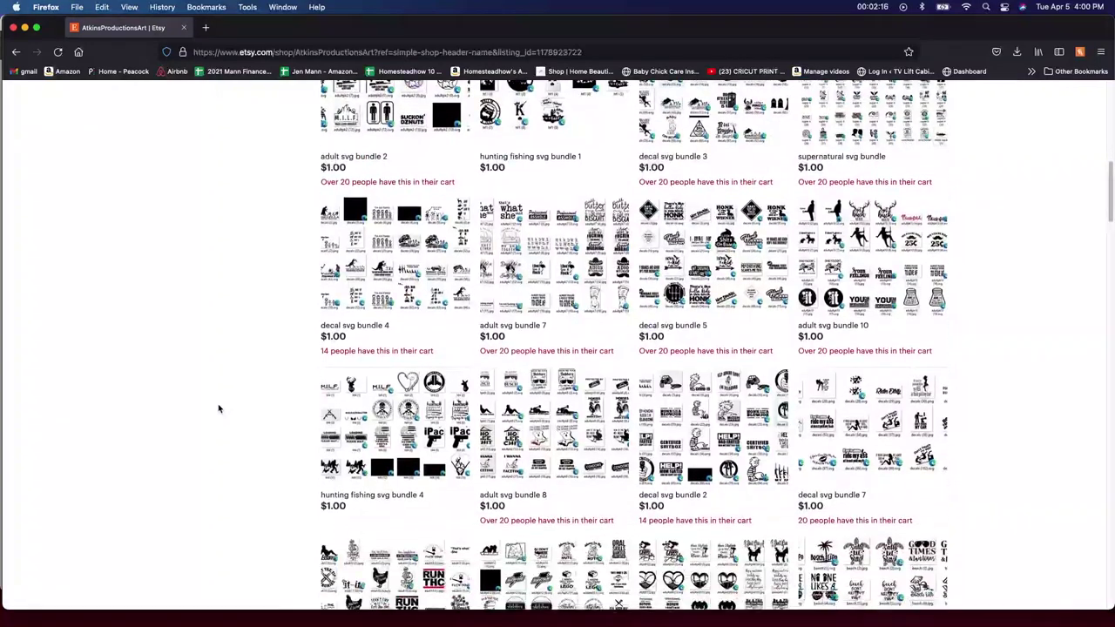
scroll(218, 410, up, 15)
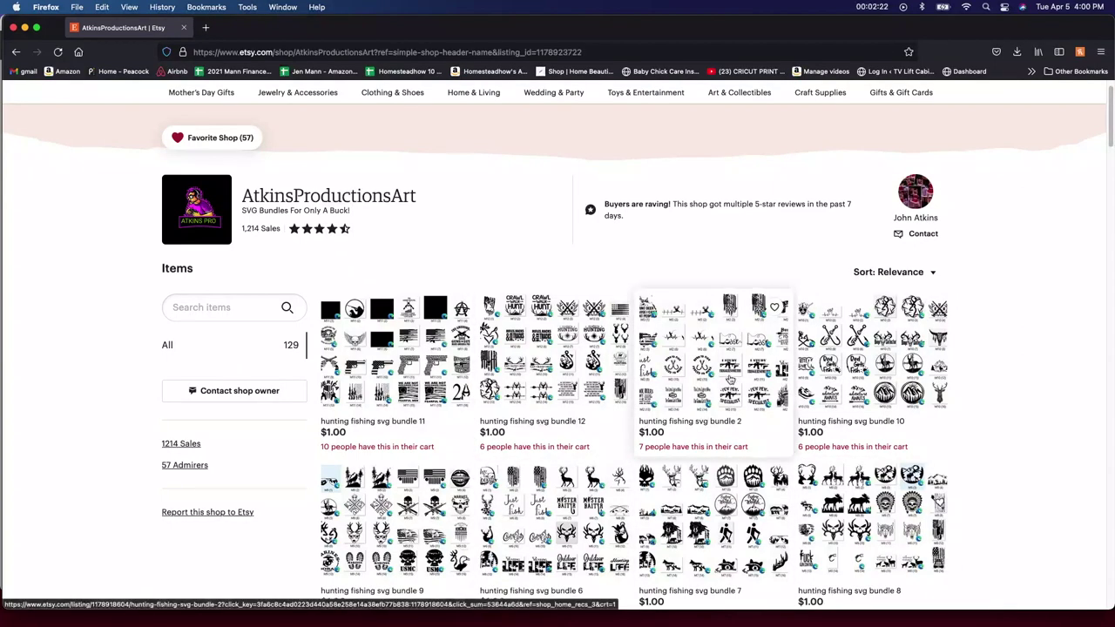
scroll(775, 374, down, 2)
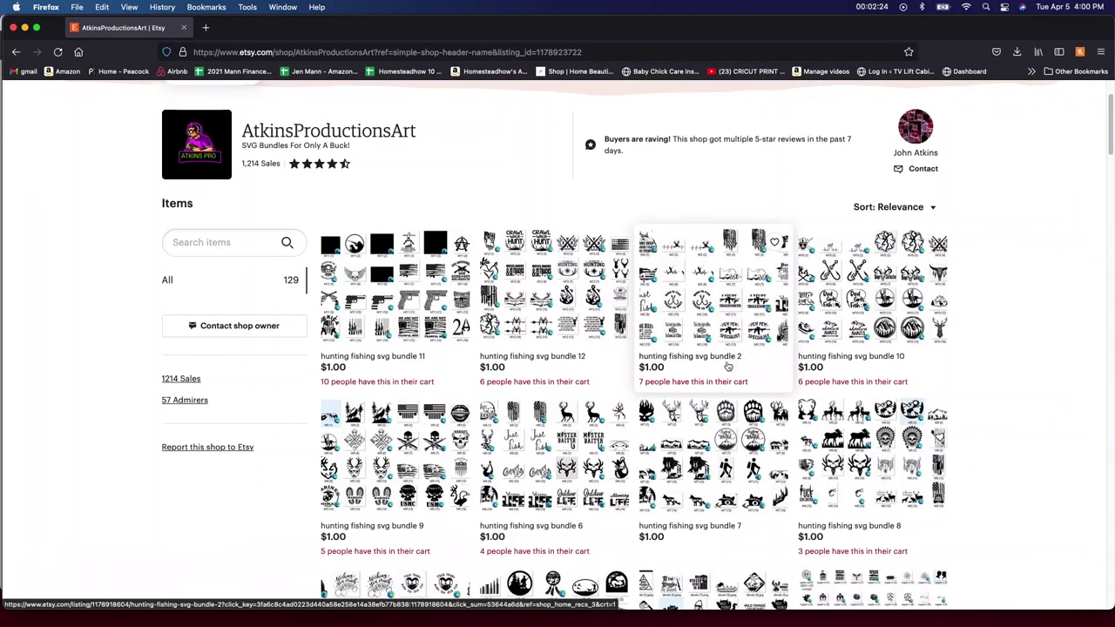
scroll(997, 448, down, 2)
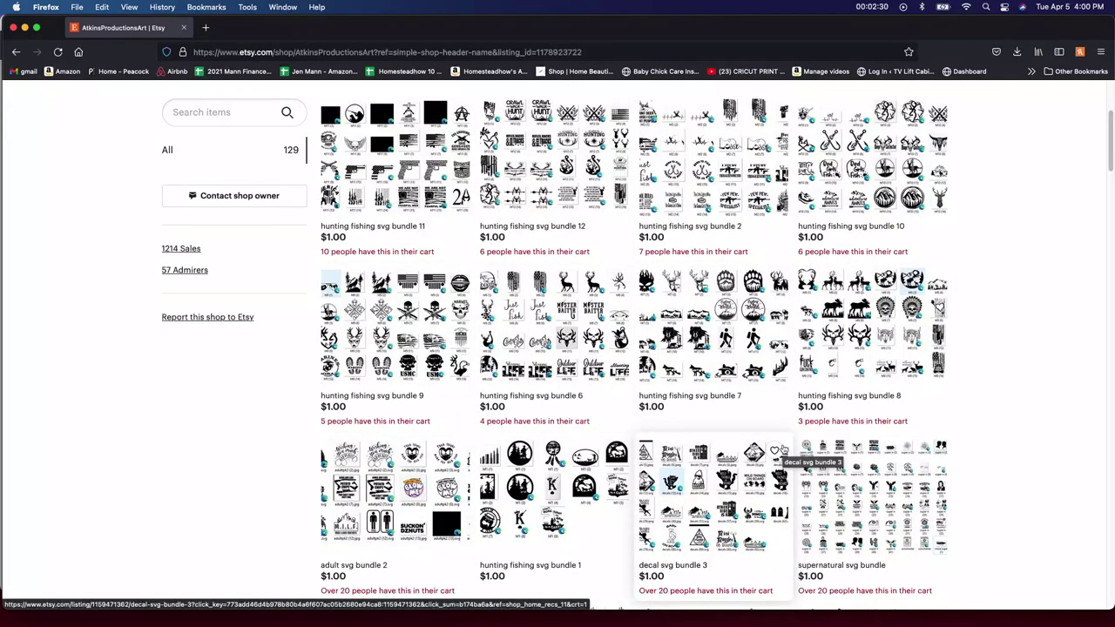
scroll(972, 425, down, 6)
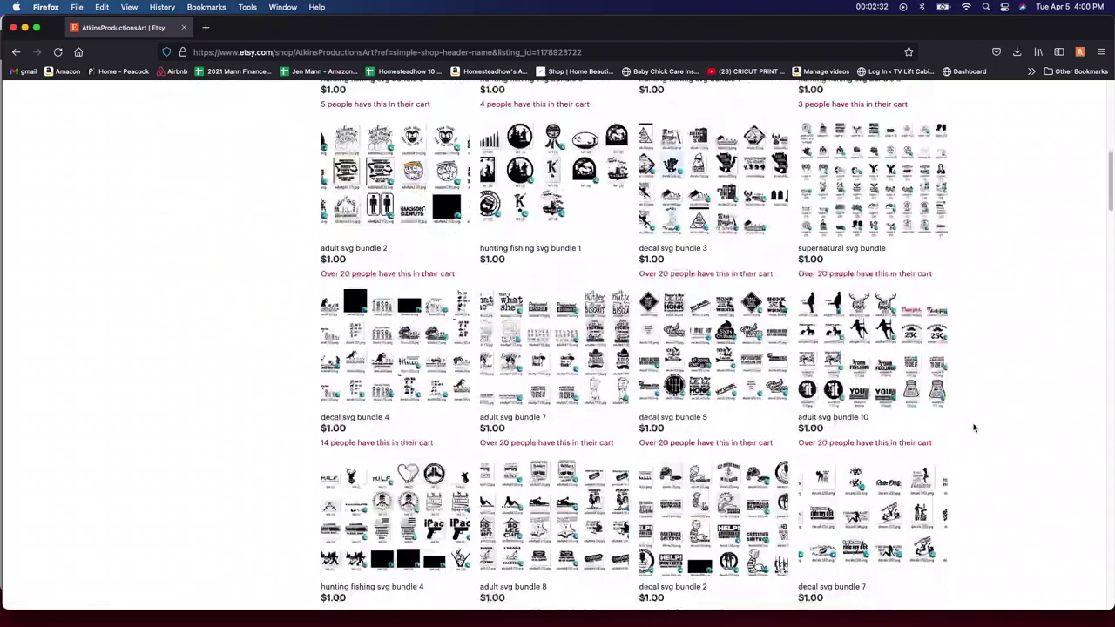
scroll(974, 427, down, 1)
scroll(965, 453, up, 1)
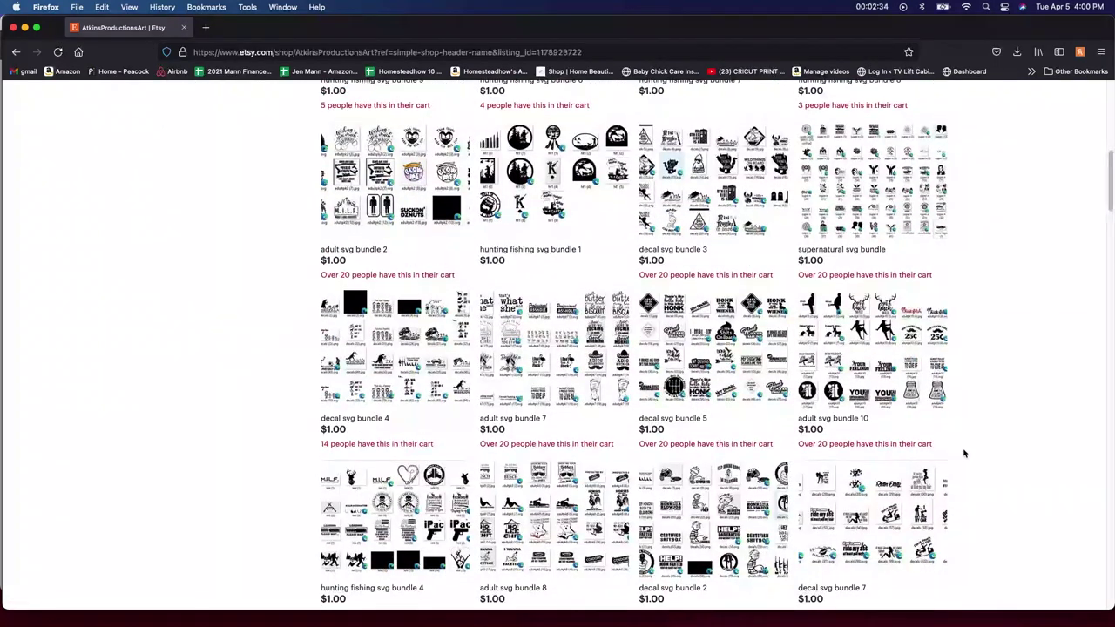
scroll(964, 453, down, 2)
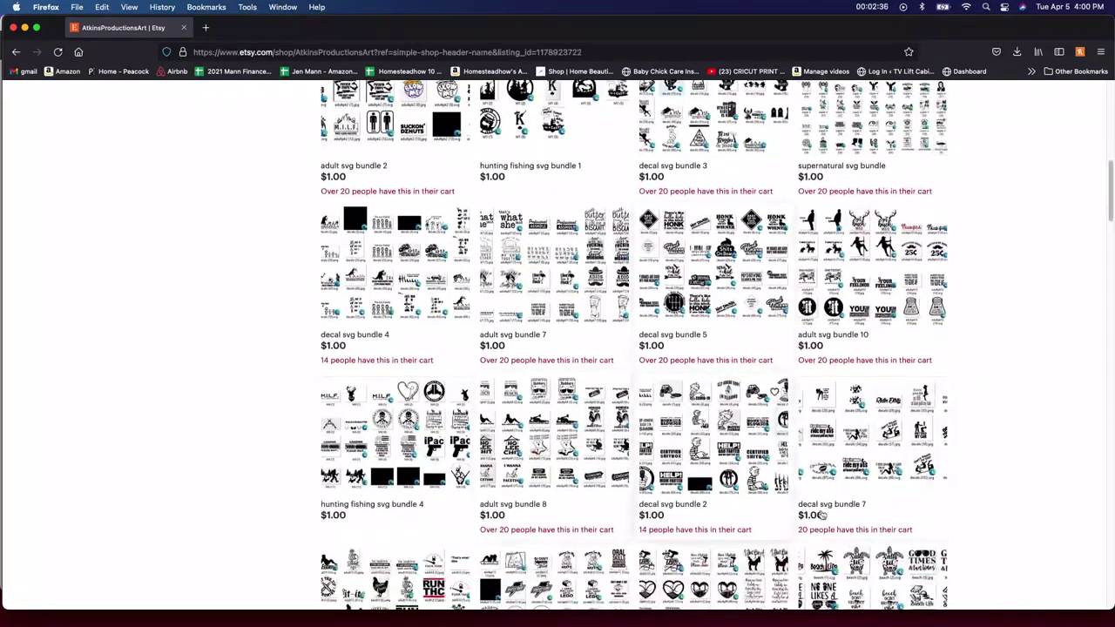
scroll(965, 453, down, 2)
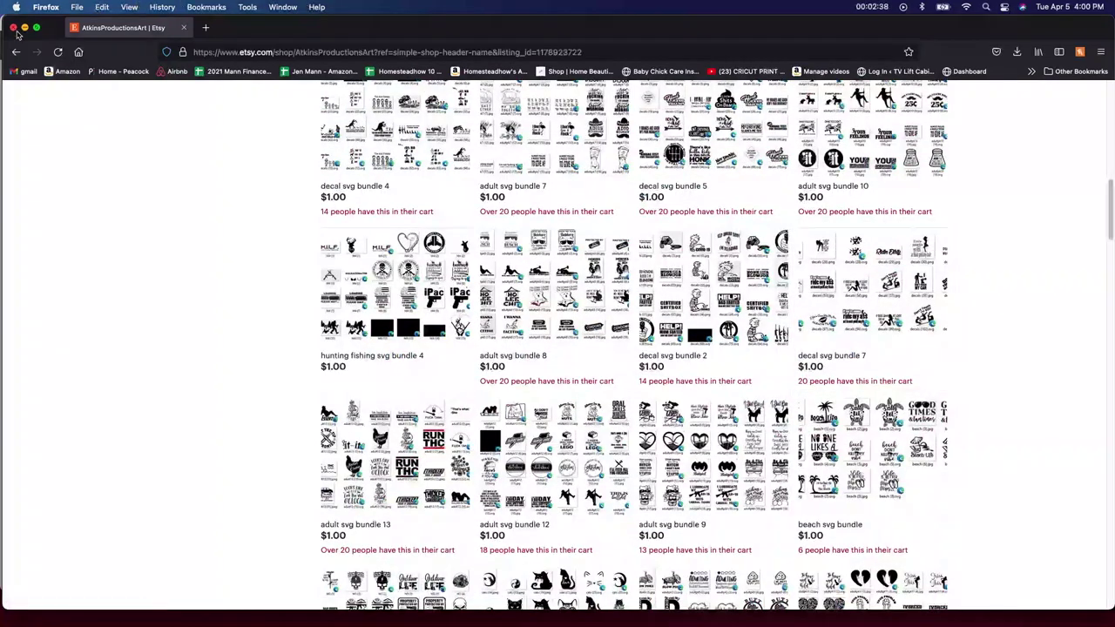
Step: Return to Cricut Design Space and set the skull design's width to 6 inches with its proportions locked
click(24, 28)
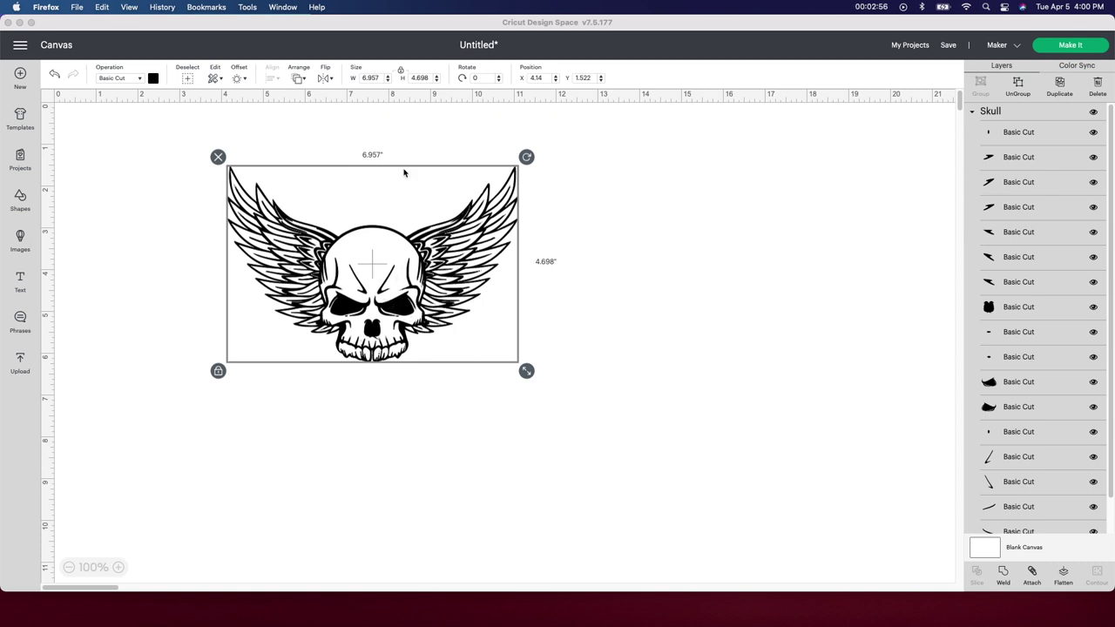
click(387, 85)
click(378, 78)
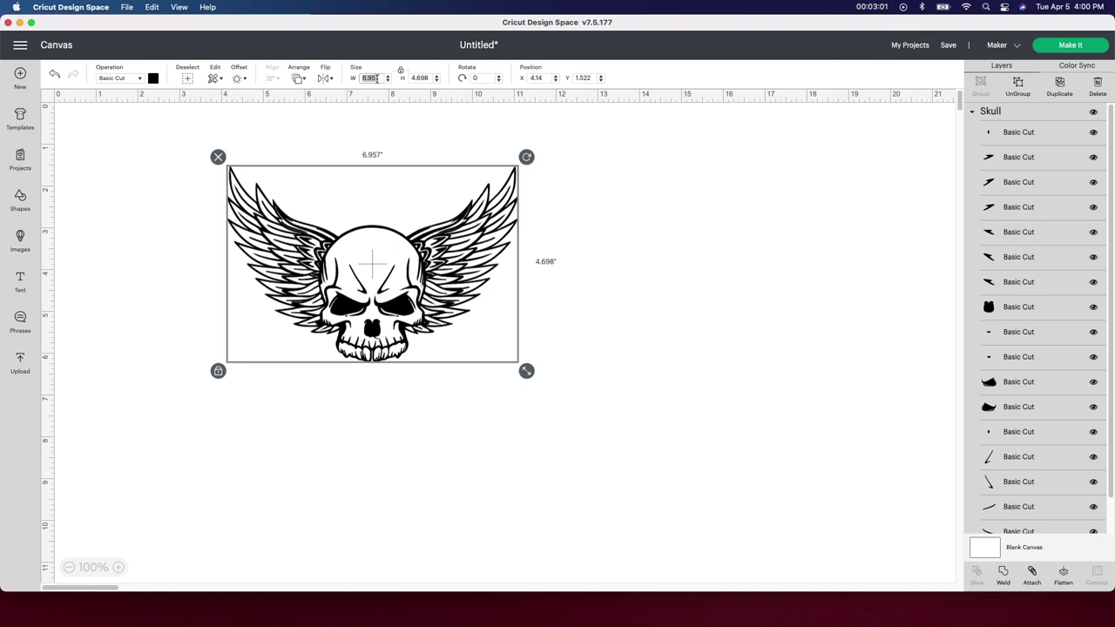
text(6)
key(Tab)
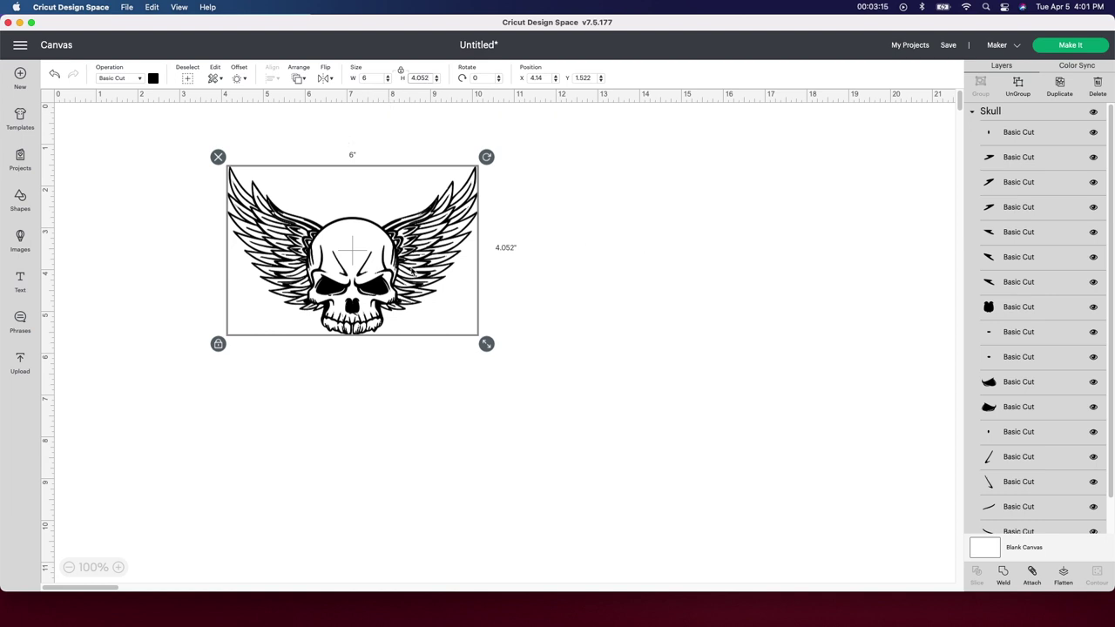
Step: Attach all layers of the skull design and move it to about X 2.03, Y 1.15 on the canvas
drag(405, 247, 354, 225)
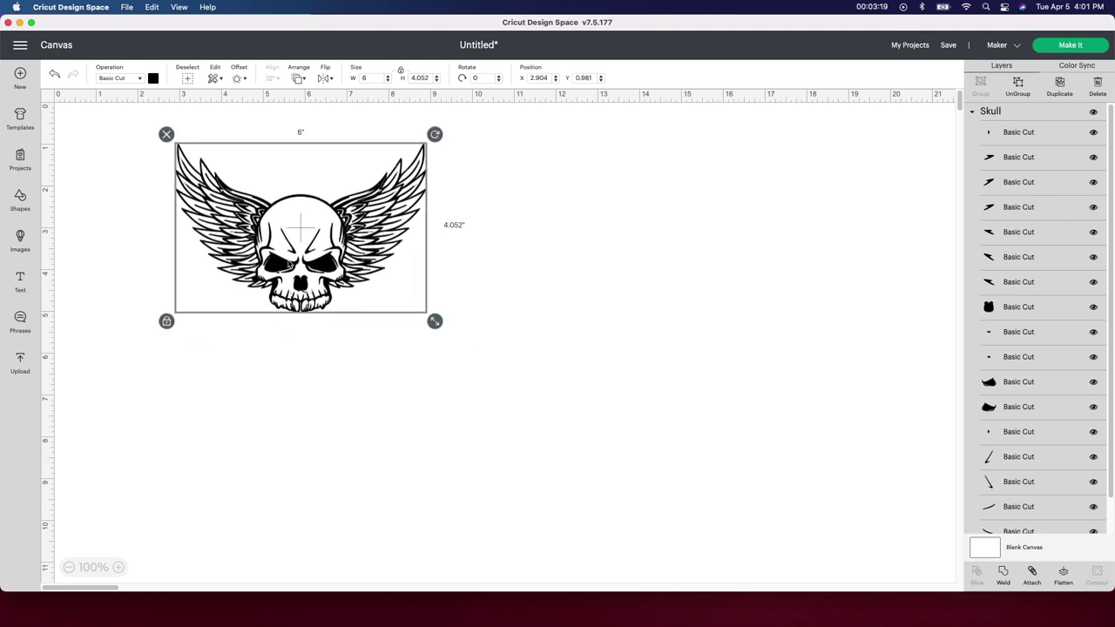
click(1032, 574)
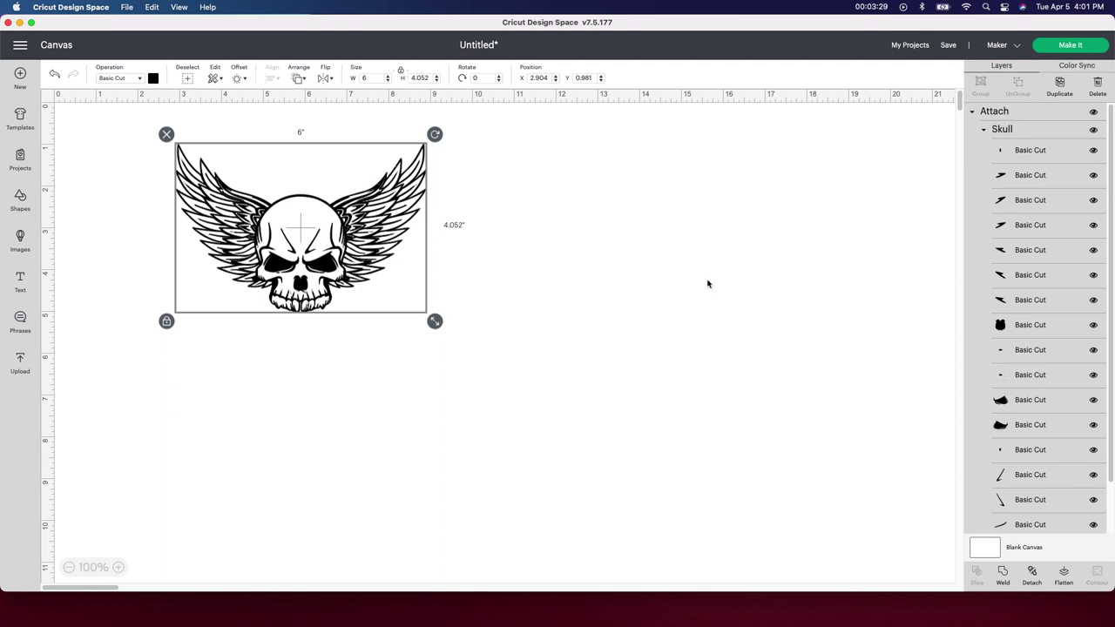
drag(292, 258, 256, 265)
click(506, 308)
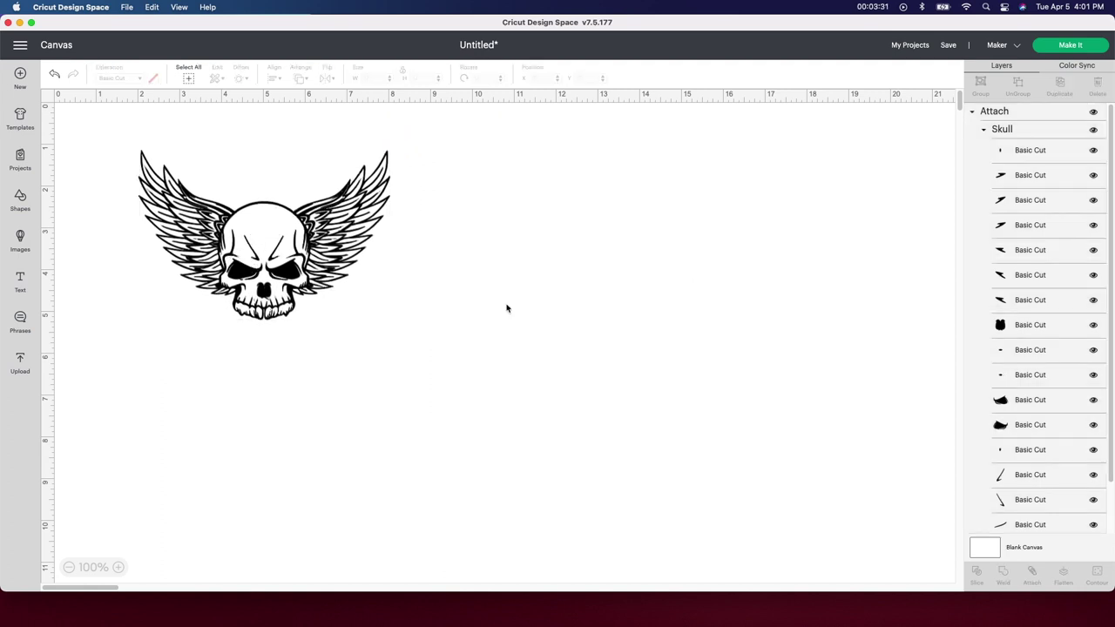
Step: Duplicate the attached skull twice and place the copies at about X 11.35, Y 1.77 and X 4.95, Y 5.84
click(328, 281)
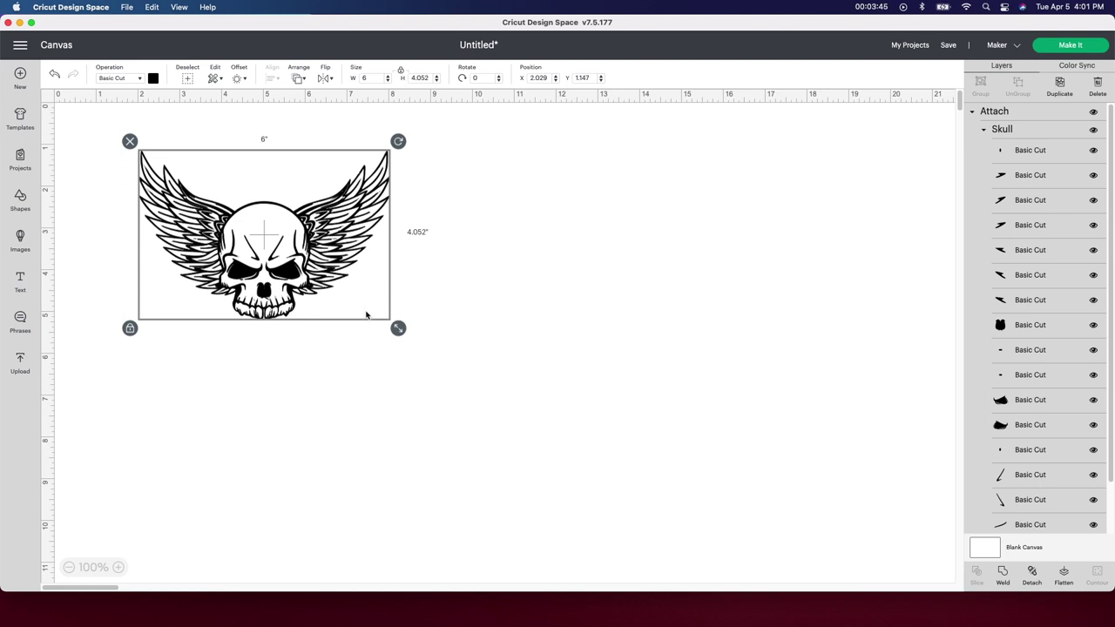
key(super+d)
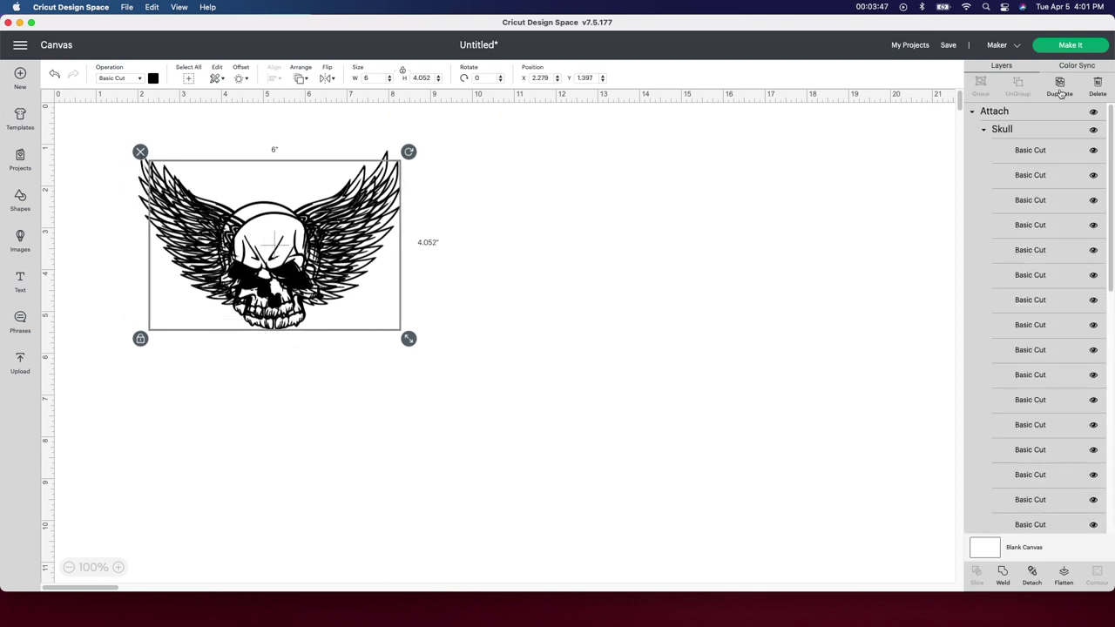
drag(209, 264, 587, 278)
drag(334, 295, 443, 477)
click(304, 319)
click(264, 233)
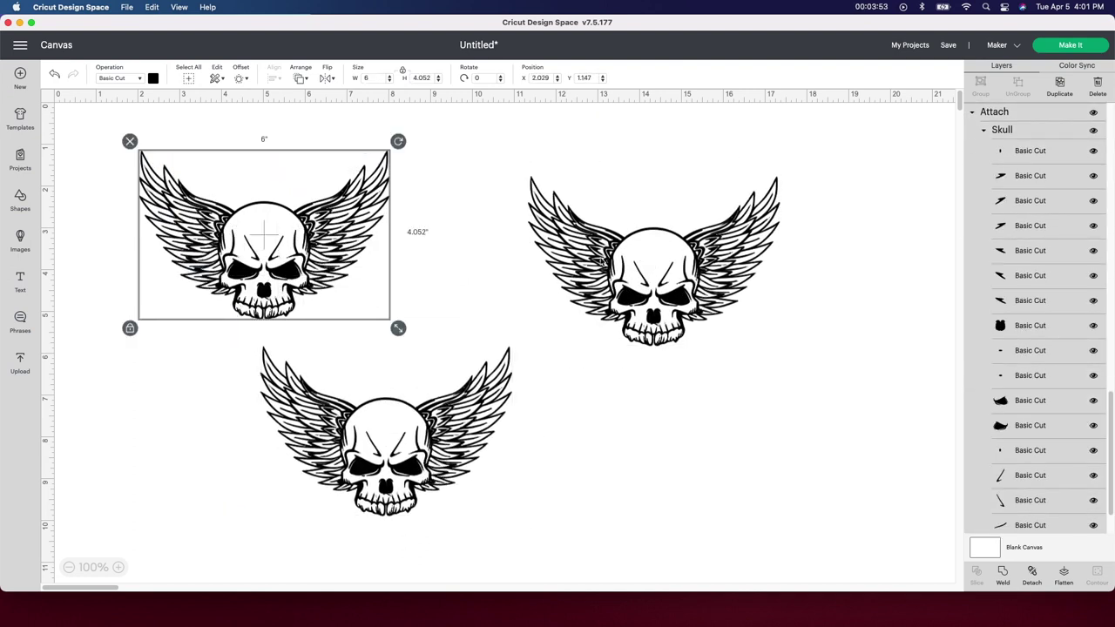
Step: Change the material color of the skull copy at the canvas's right side to white
click(645, 264)
click(154, 79)
click(166, 187)
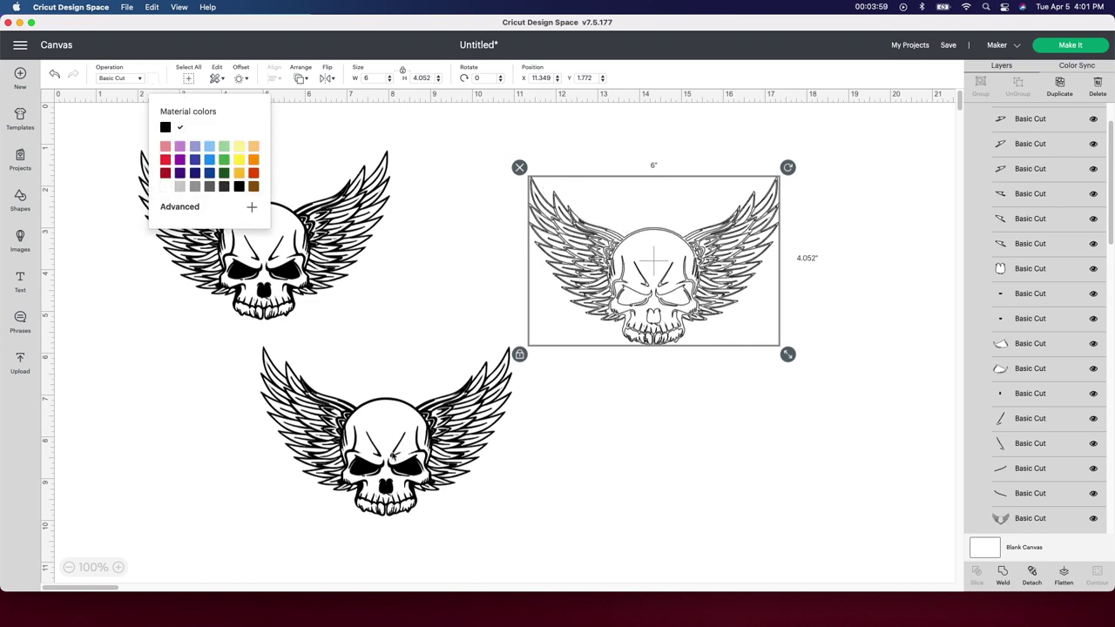
Step: Change the material color of the skull copy below the other two to light red and deselect it
click(394, 455)
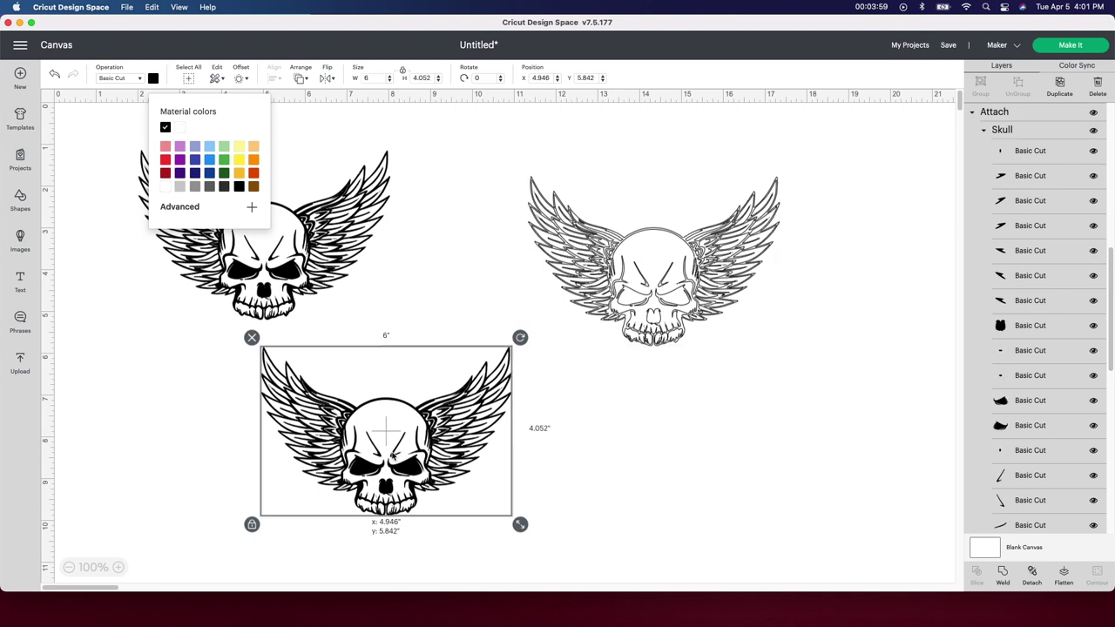
click(153, 78)
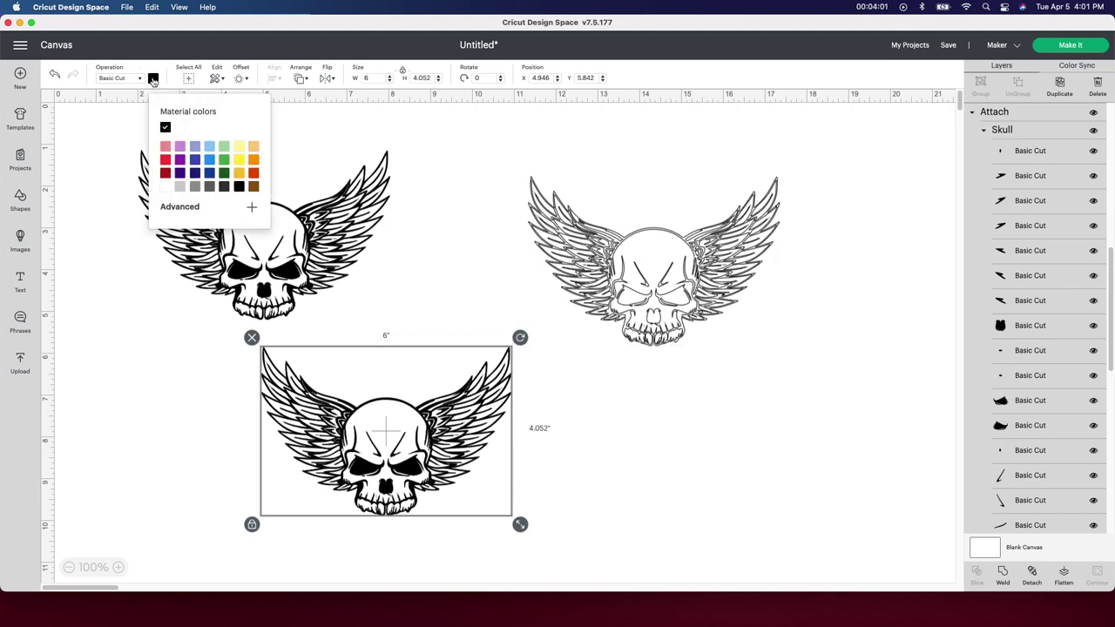
click(166, 147)
click(168, 358)
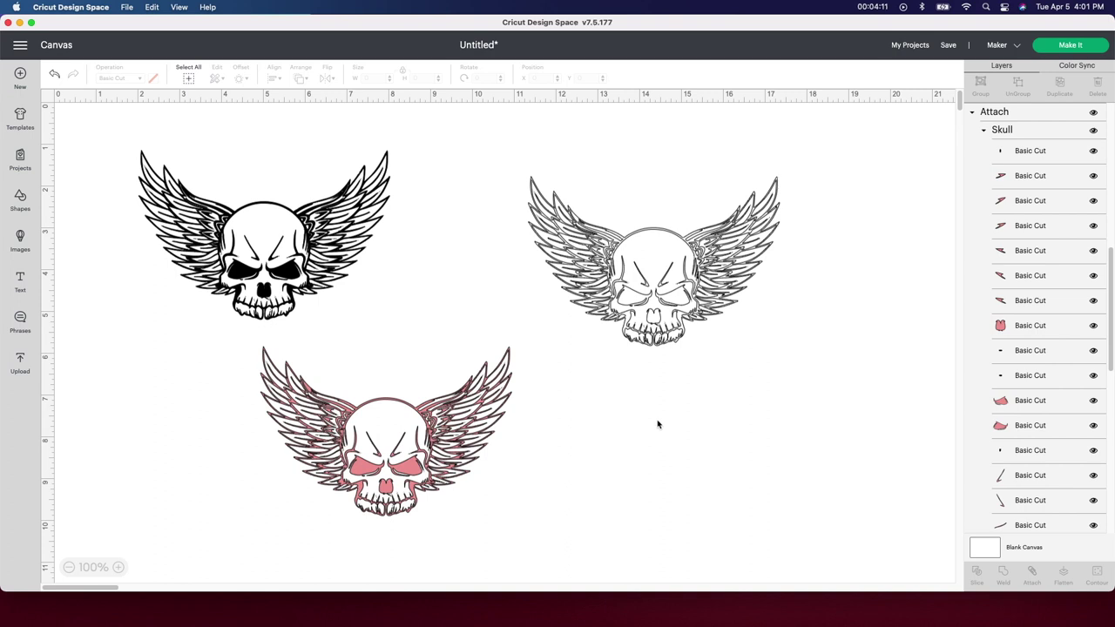
Step: Send the project to mat preparation and preview the black and pink mats before returning to the white one
click(1070, 45)
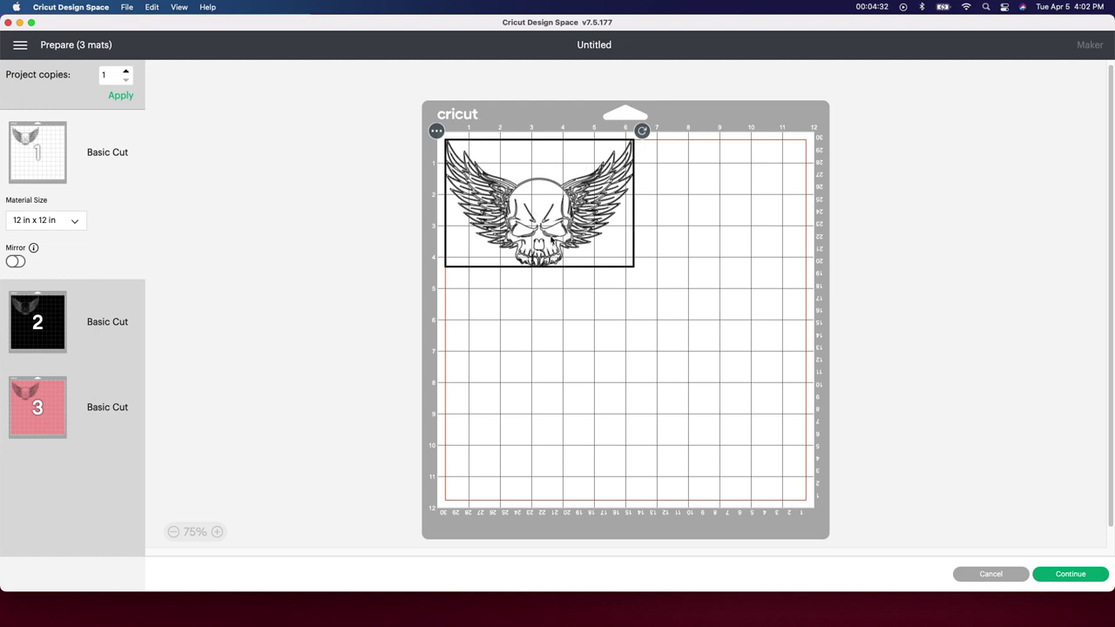
click(47, 335)
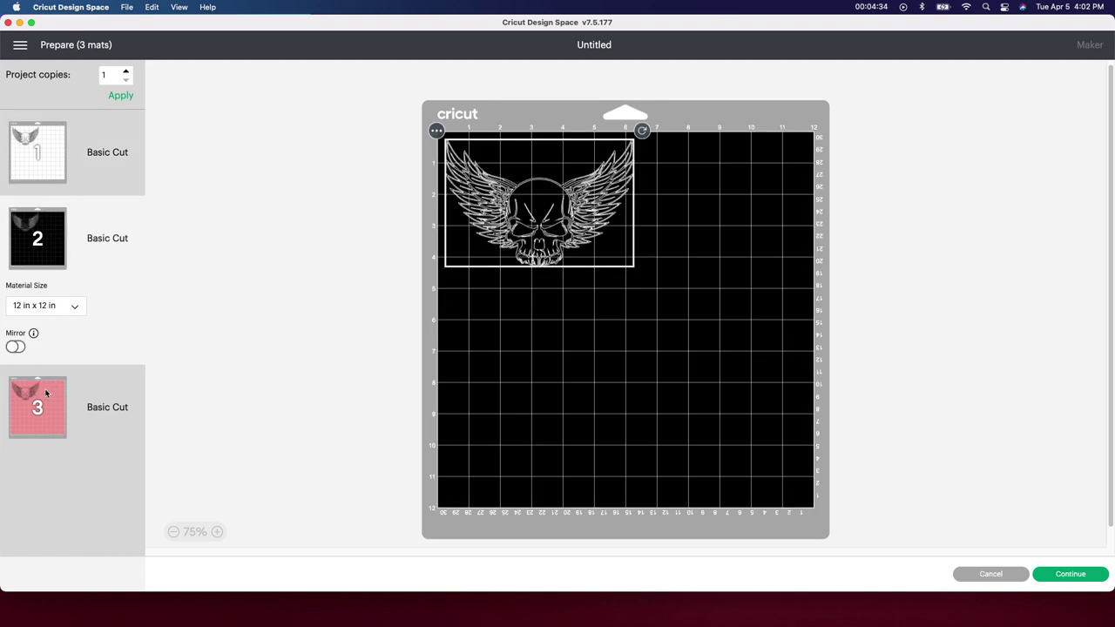
click(41, 397)
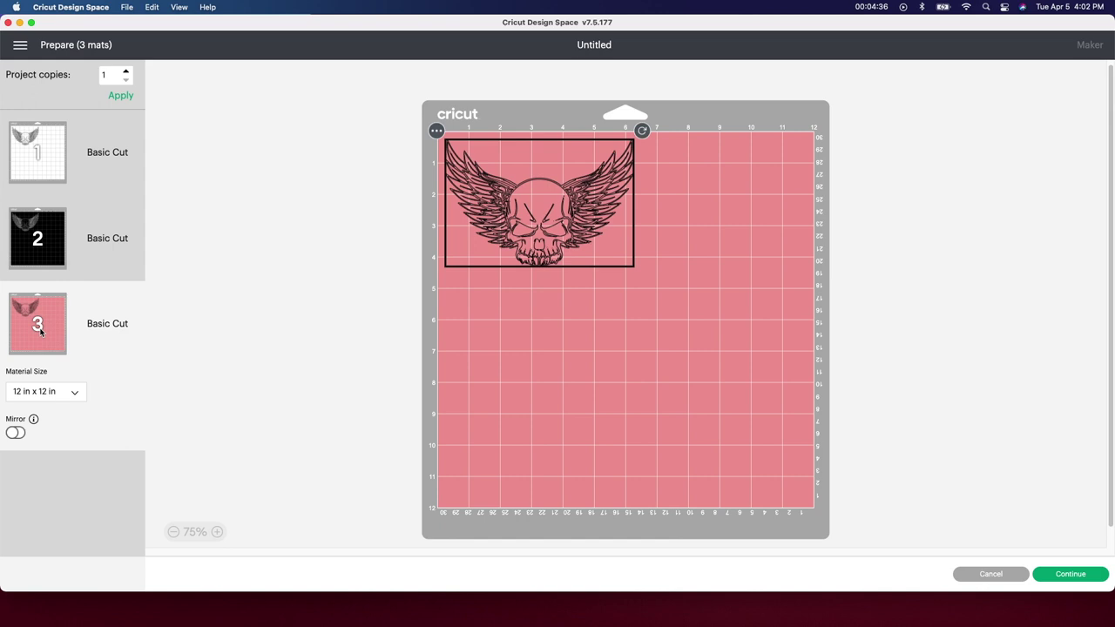
click(46, 190)
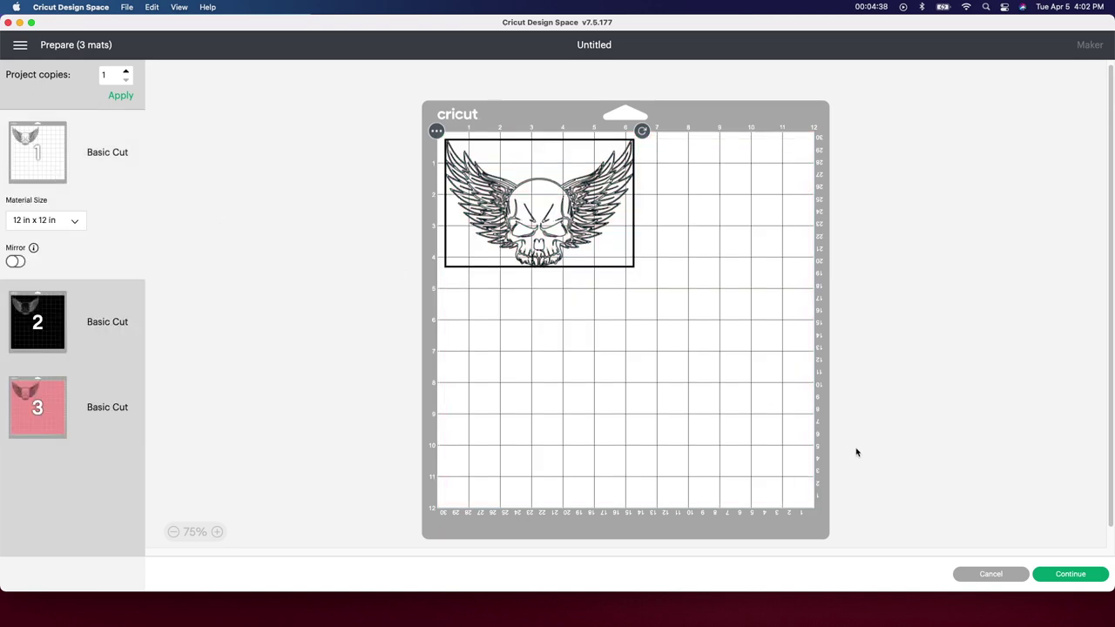
Step: Continue to the cutting setup and set Stencil Vinyl as the base material for the first mat
click(1076, 576)
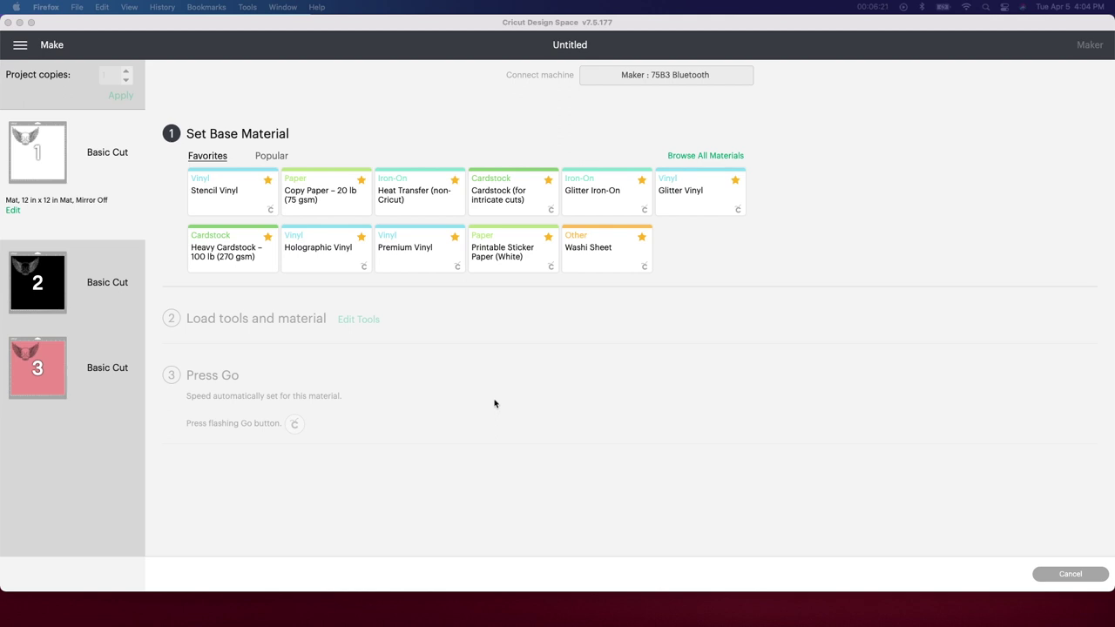
click(224, 199)
click(229, 192)
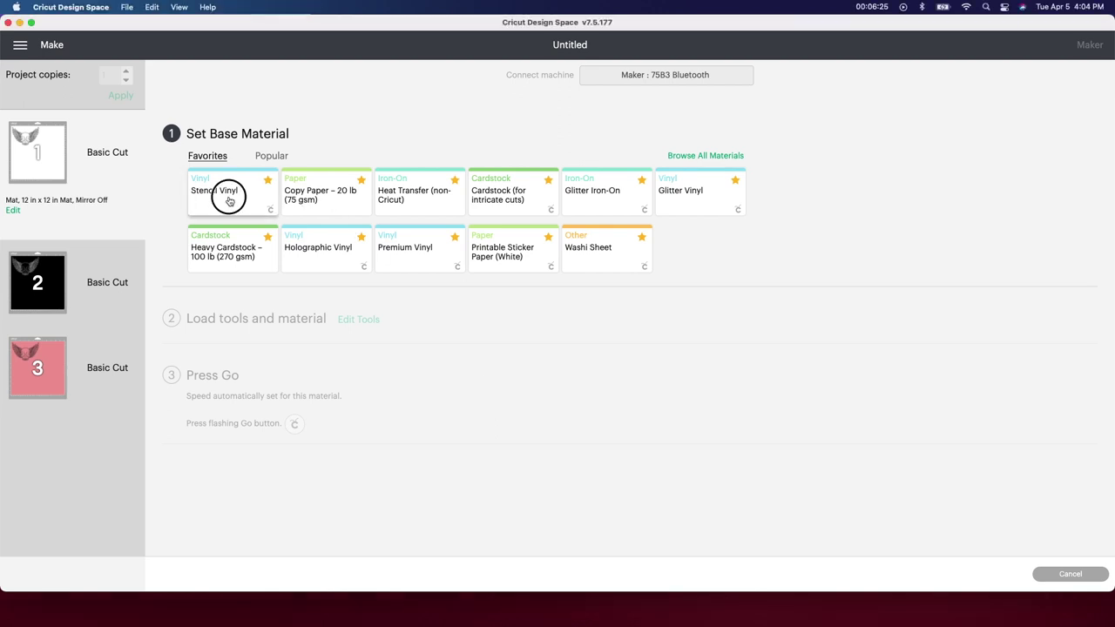